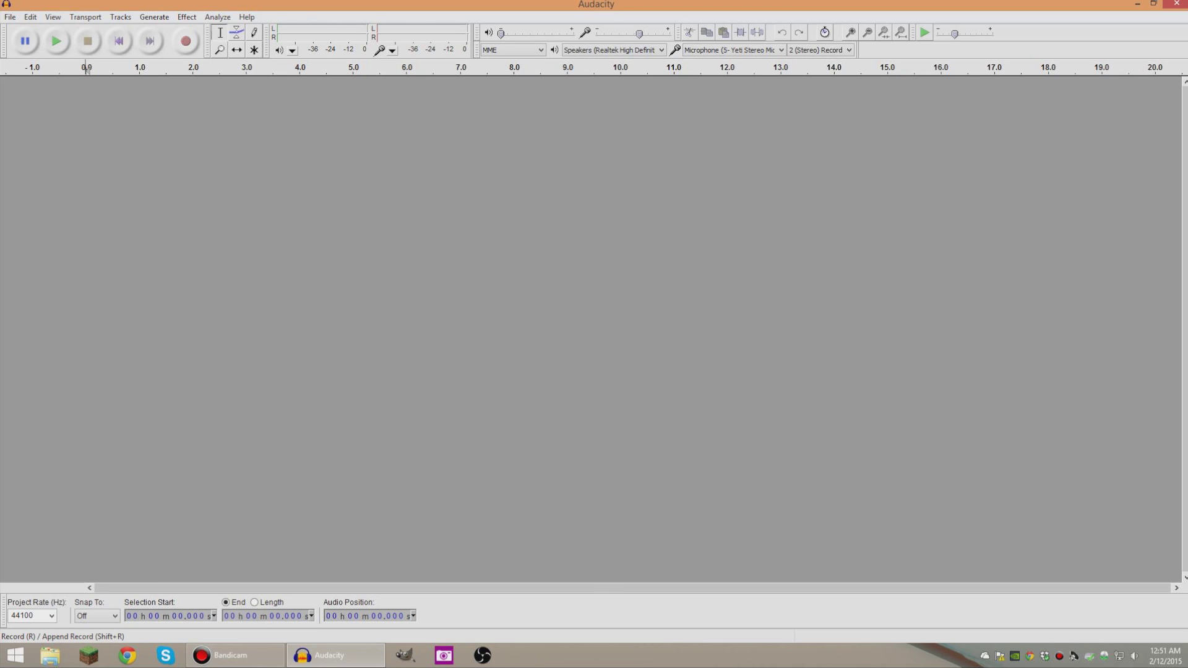
# - Record a voice clip of about 14.5 seconds onto a new stereo track
pyautogui.press('r')
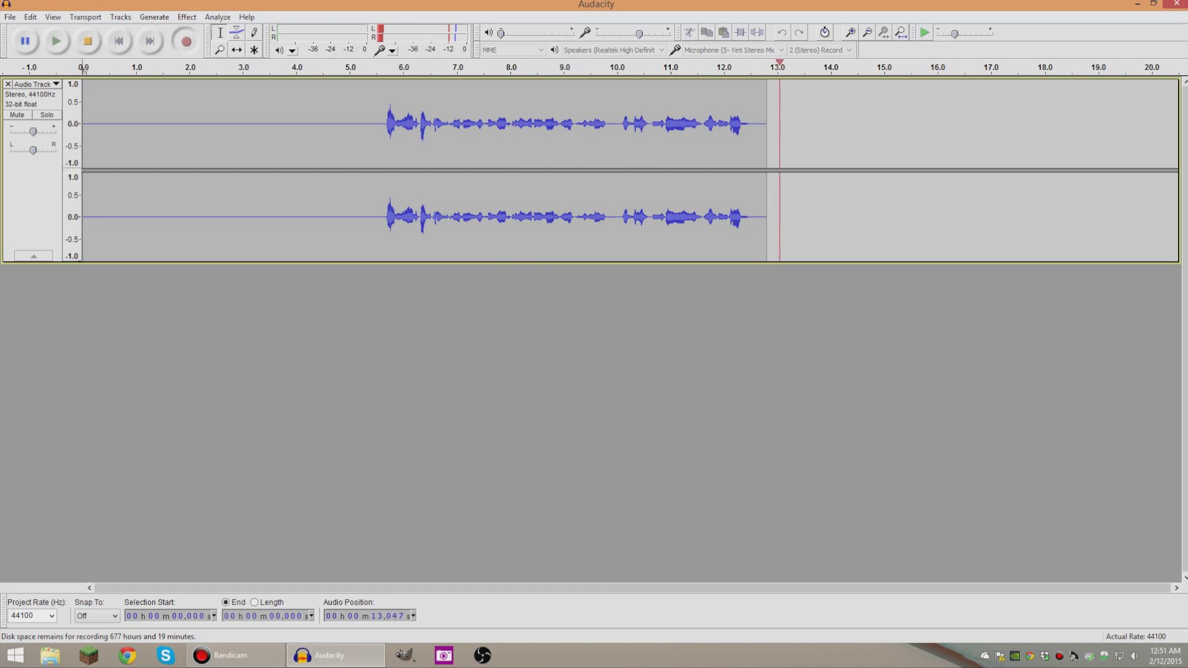
pyautogui.press('space')
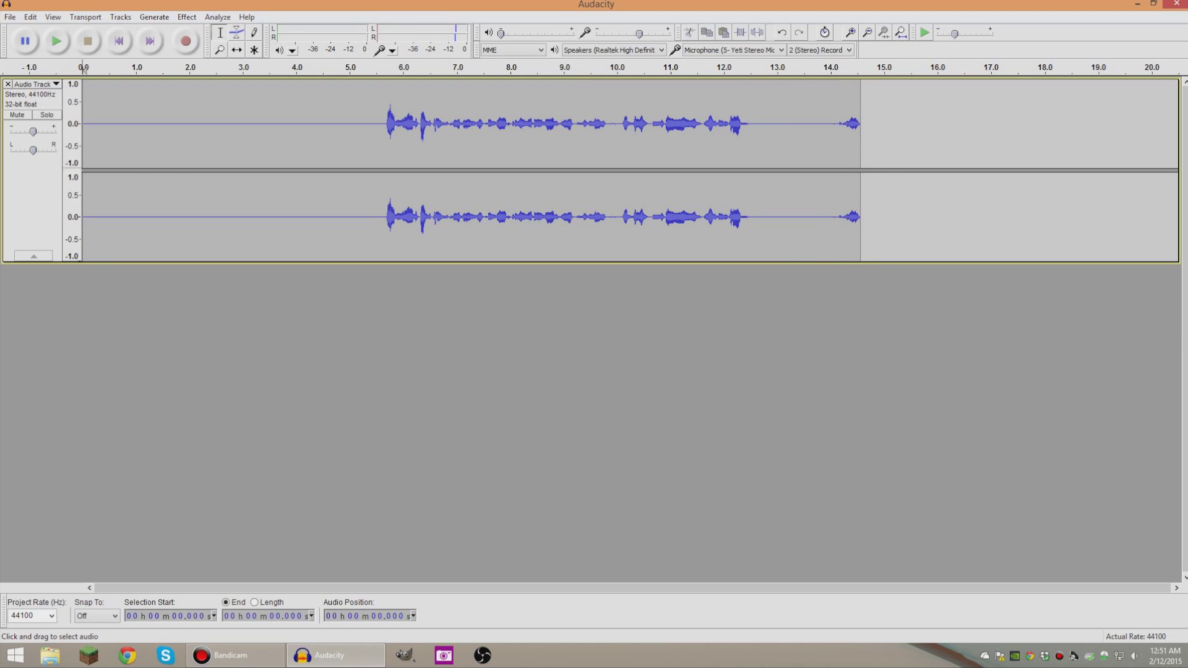
# - Preview the recording, then select the silent lead-in from 0 to about 5.6 seconds
pyautogui.click(382, 68)
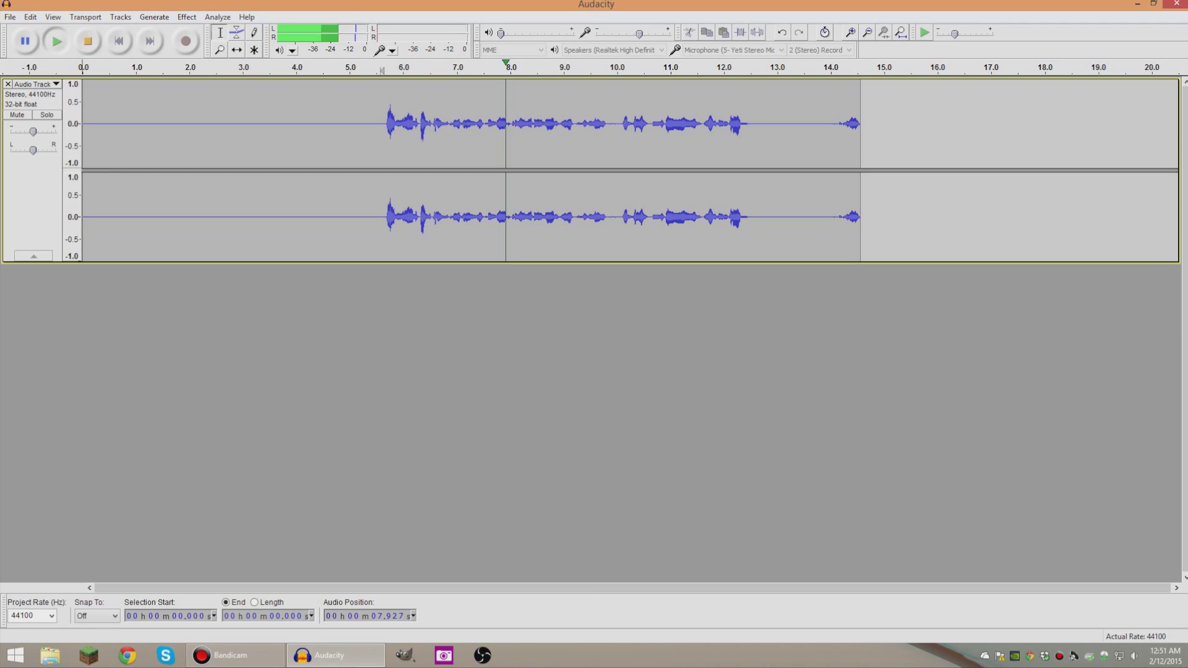
pyautogui.click(346, 69)
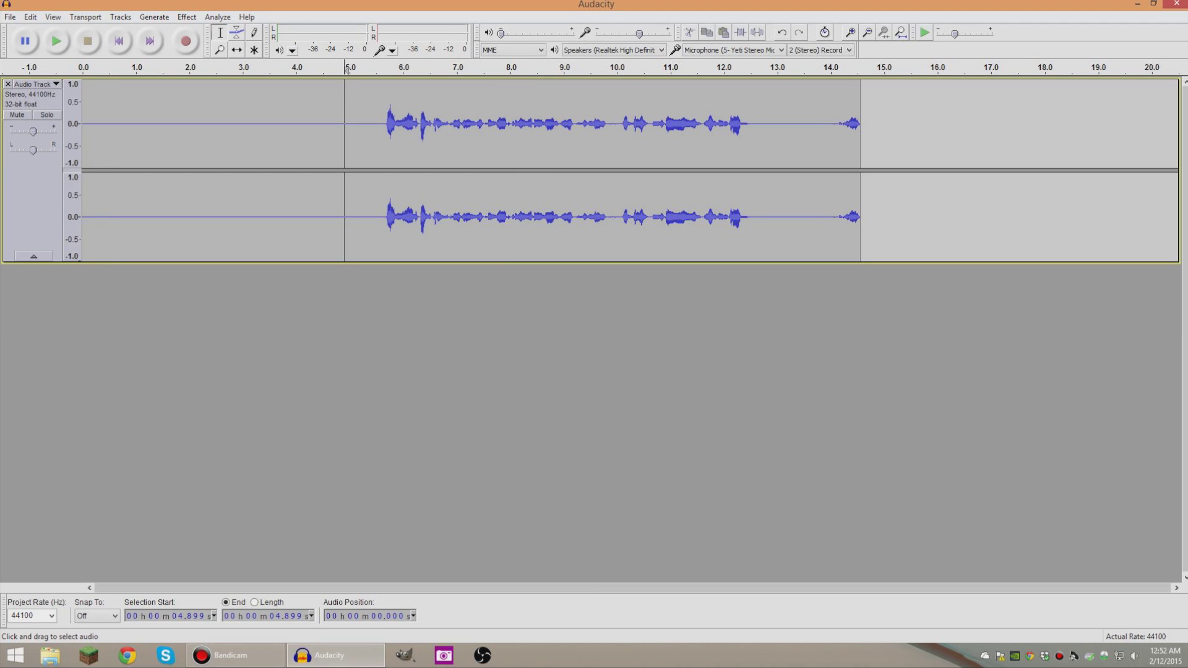
pyautogui.click(850, 32)
pyautogui.click(866, 32)
pyautogui.click(387, 69)
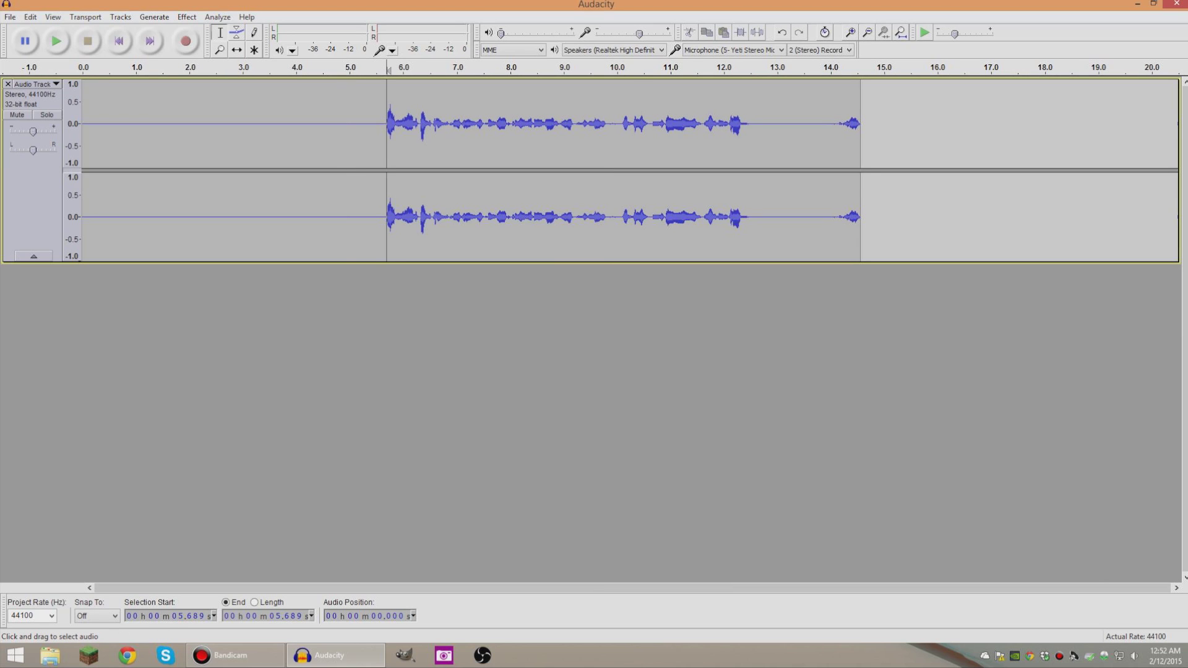
pyautogui.moveTo(382, 69); pyautogui.dragTo(85, 67)
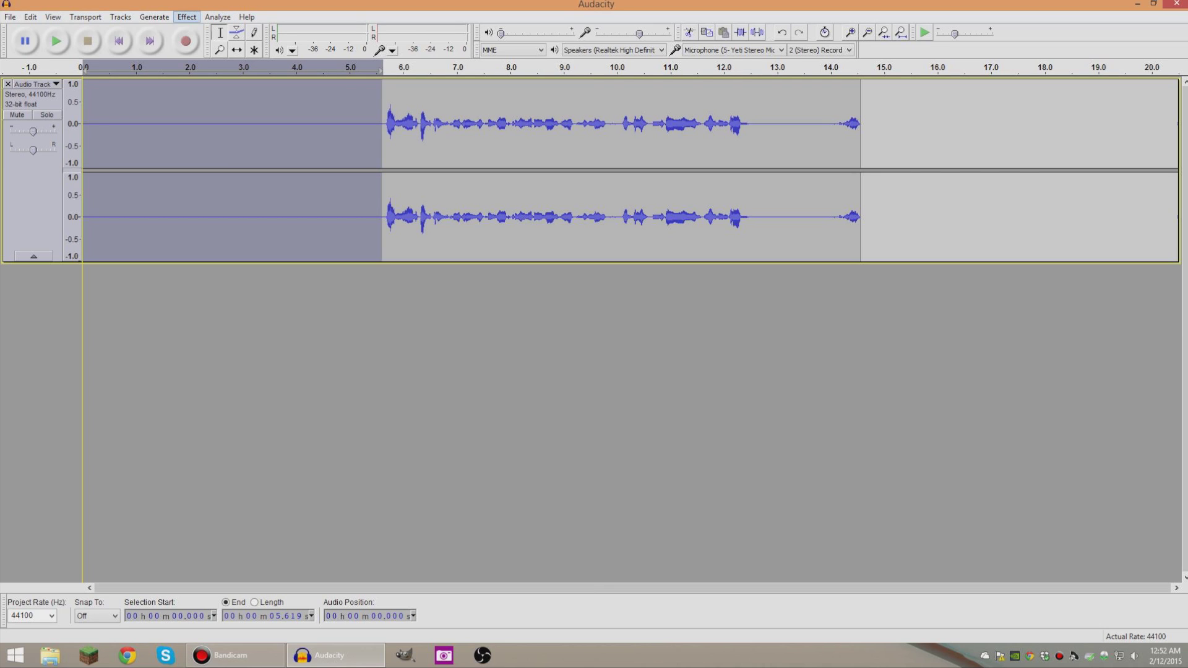
# - Capture a noise profile from the selected silent lead-in with Noise Removal
pyautogui.click(186, 17)
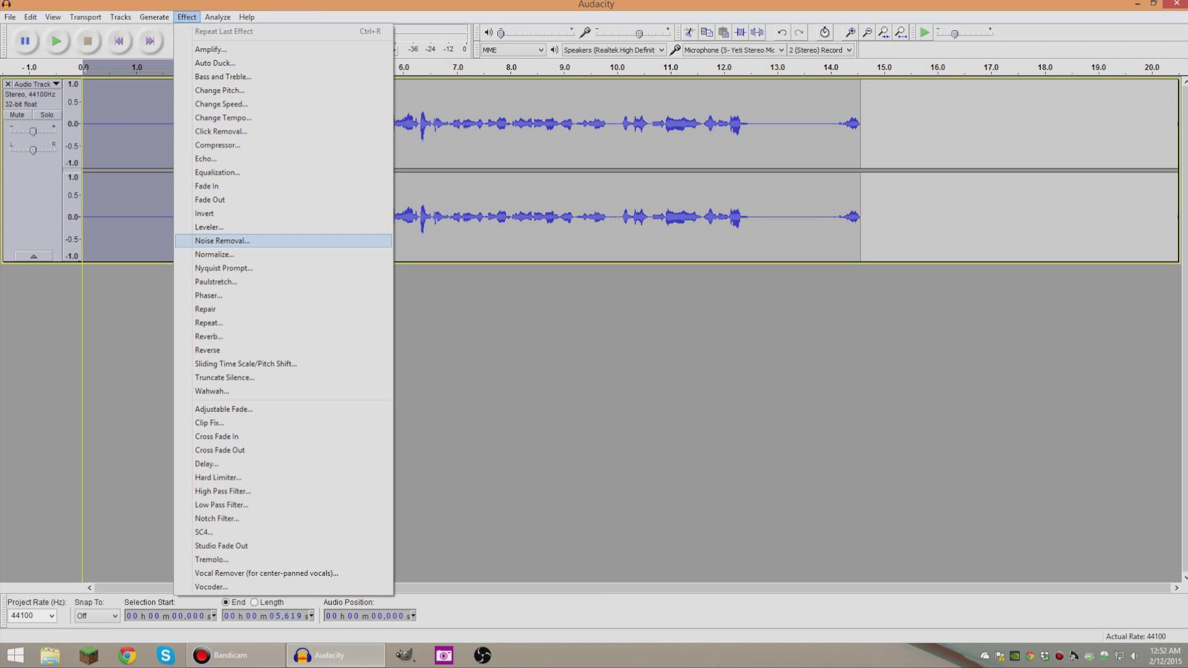
pyautogui.press('Return')
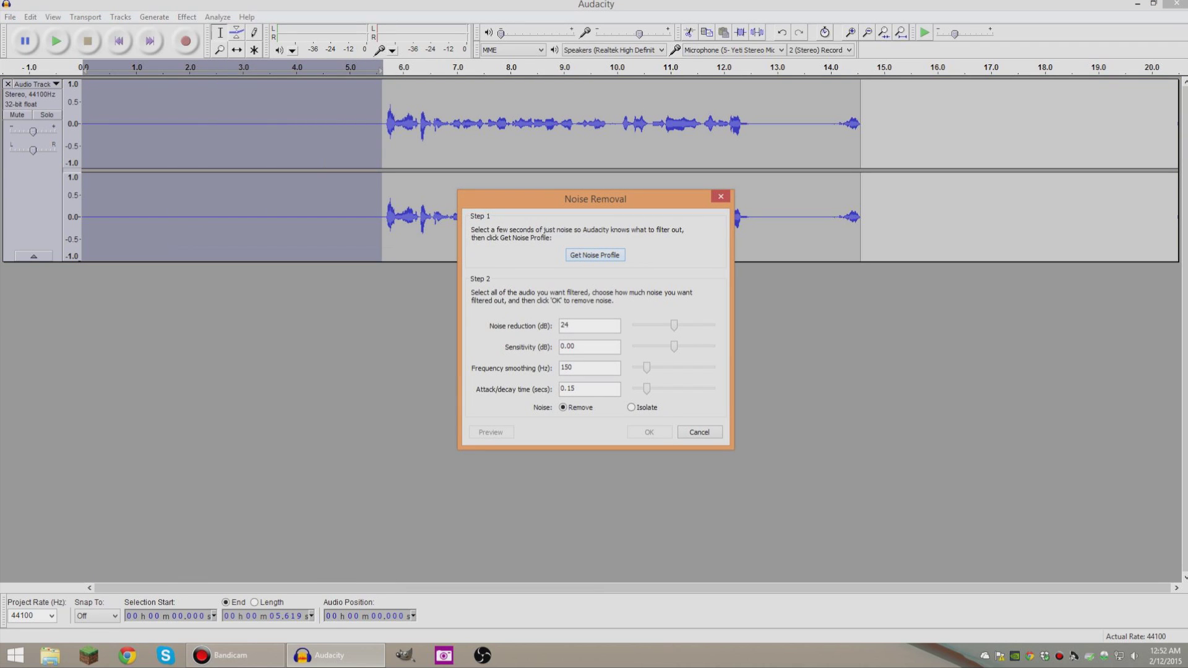
pyautogui.press('Return')
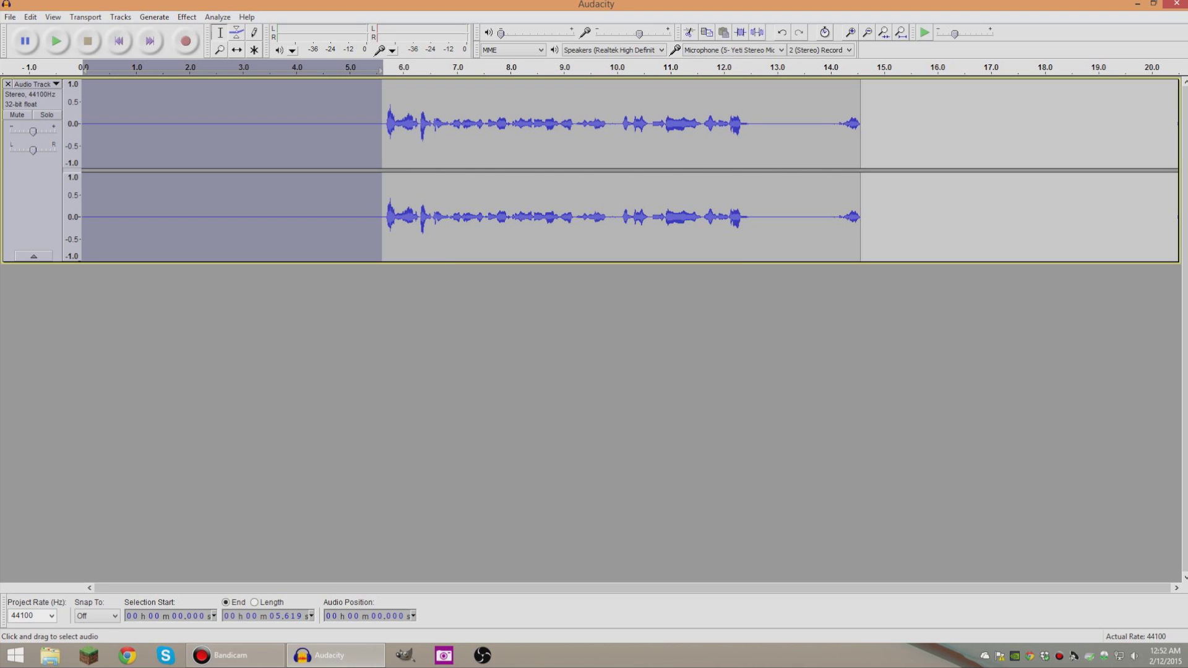
# - Apply Noise Removal to the entire track using the captured profile
pyautogui.hotkey('ctrl', 'a')
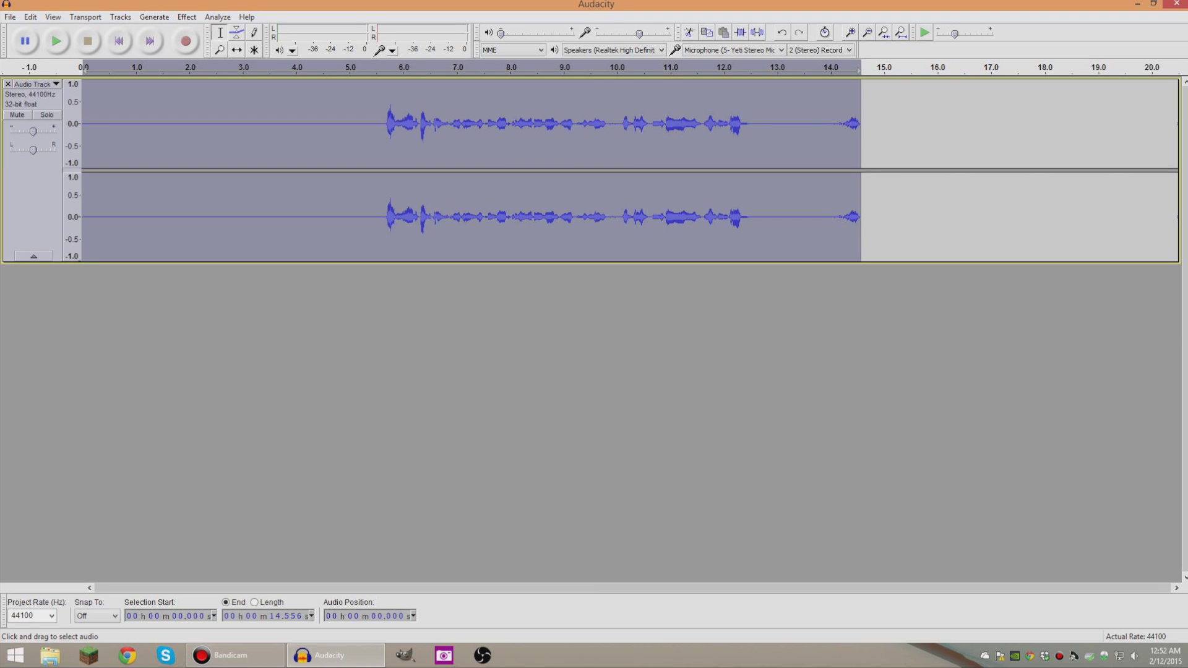
pyautogui.click(186, 16)
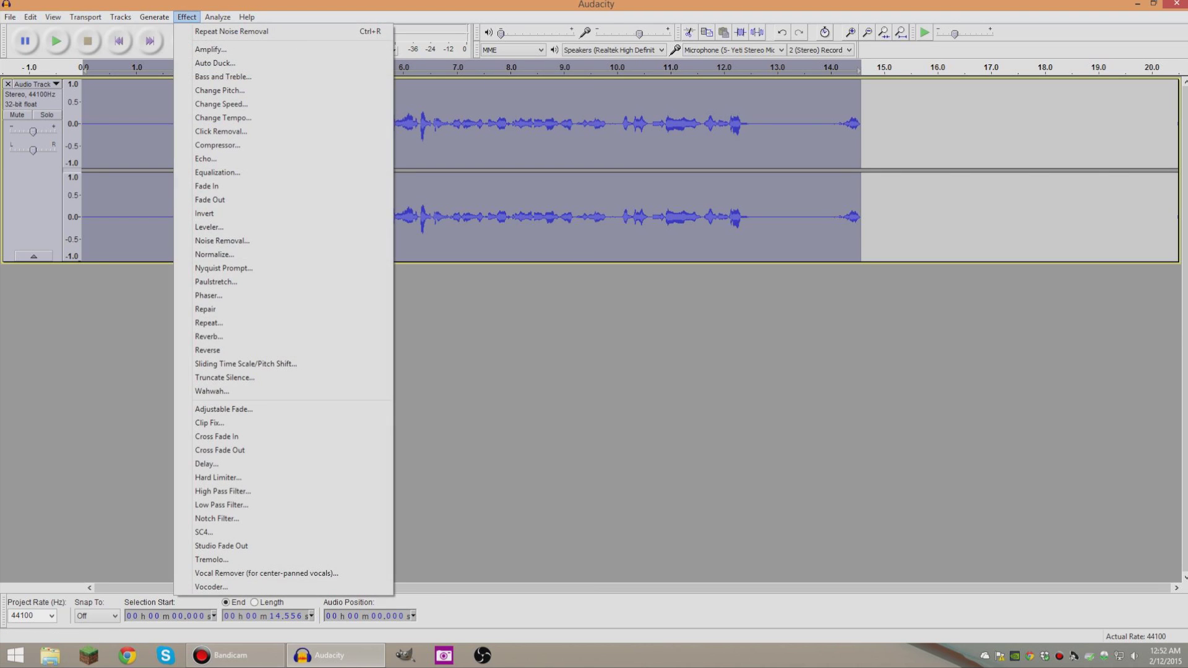
pyautogui.click(201, 241)
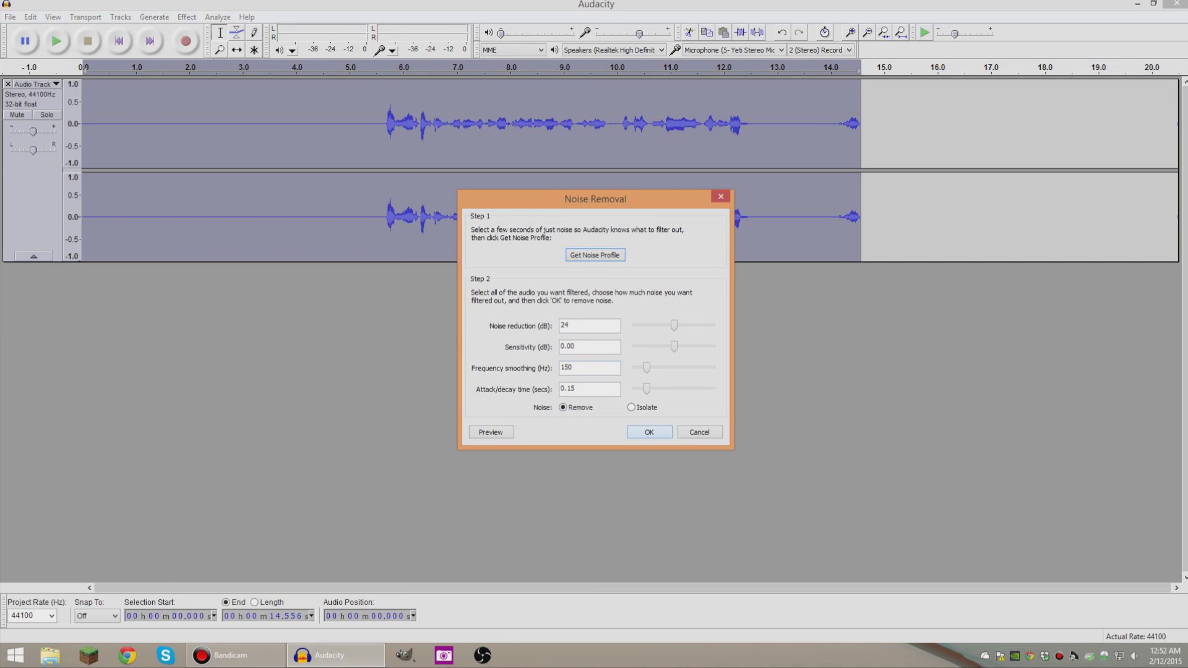
pyautogui.press('Return')
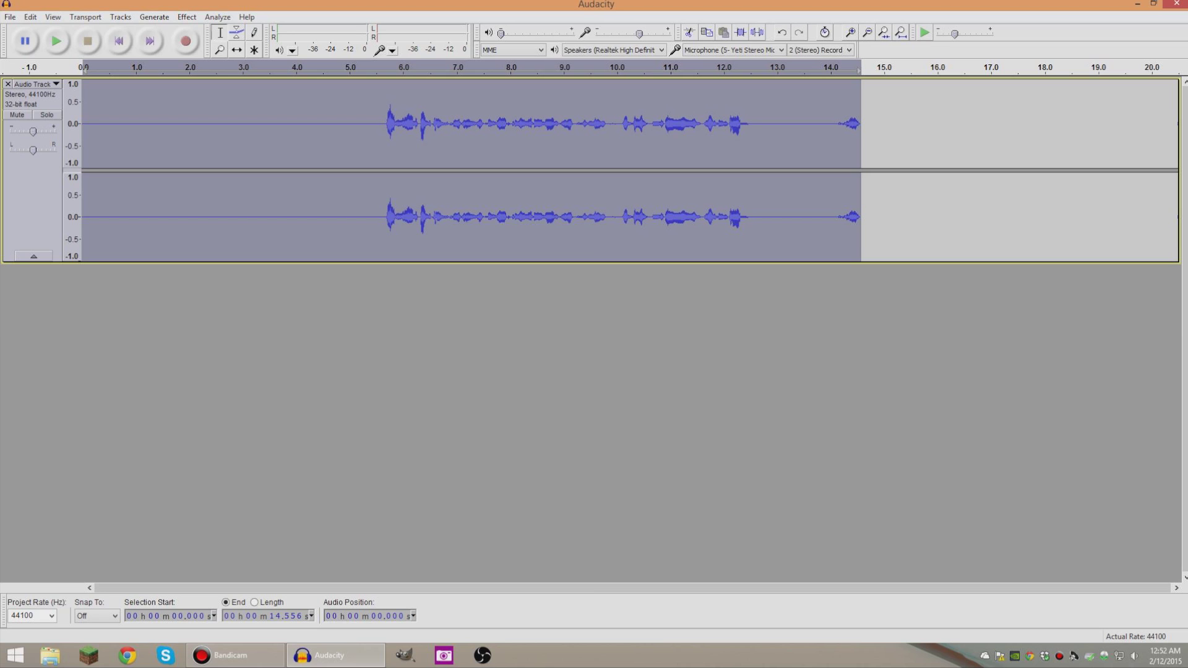
pyautogui.click(313, 124)
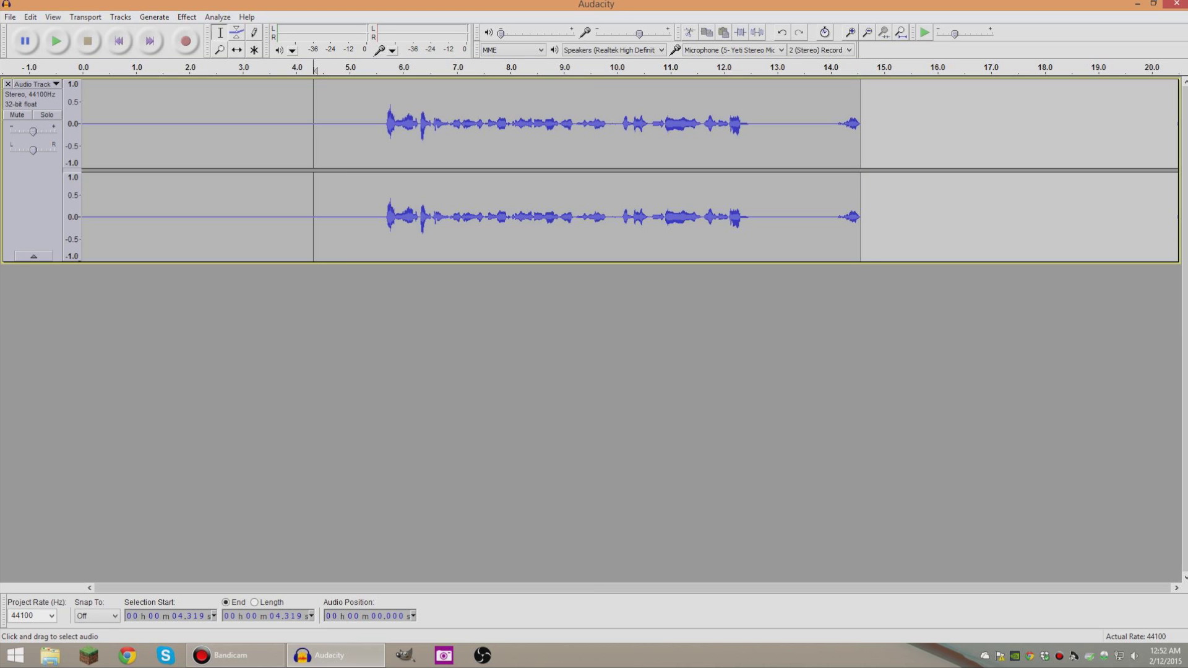
pyautogui.click(219, 123)
pyautogui.click(152, 124)
pyautogui.click(263, 123)
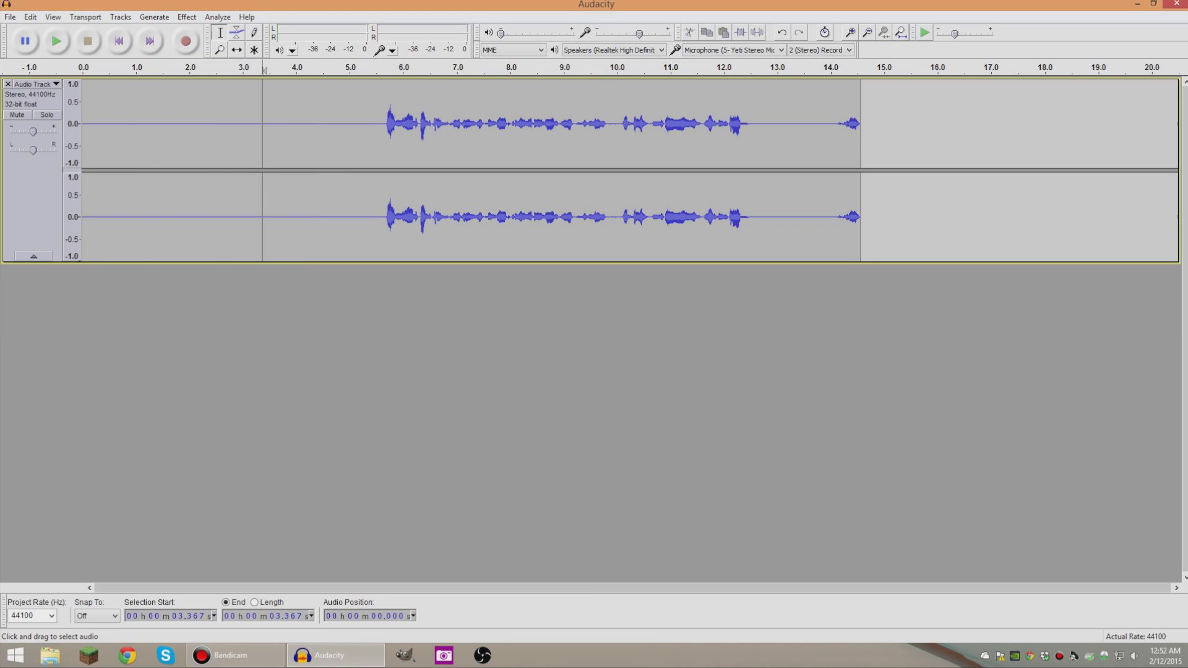
pyautogui.moveTo(362, 124); pyautogui.dragTo(820, 124)
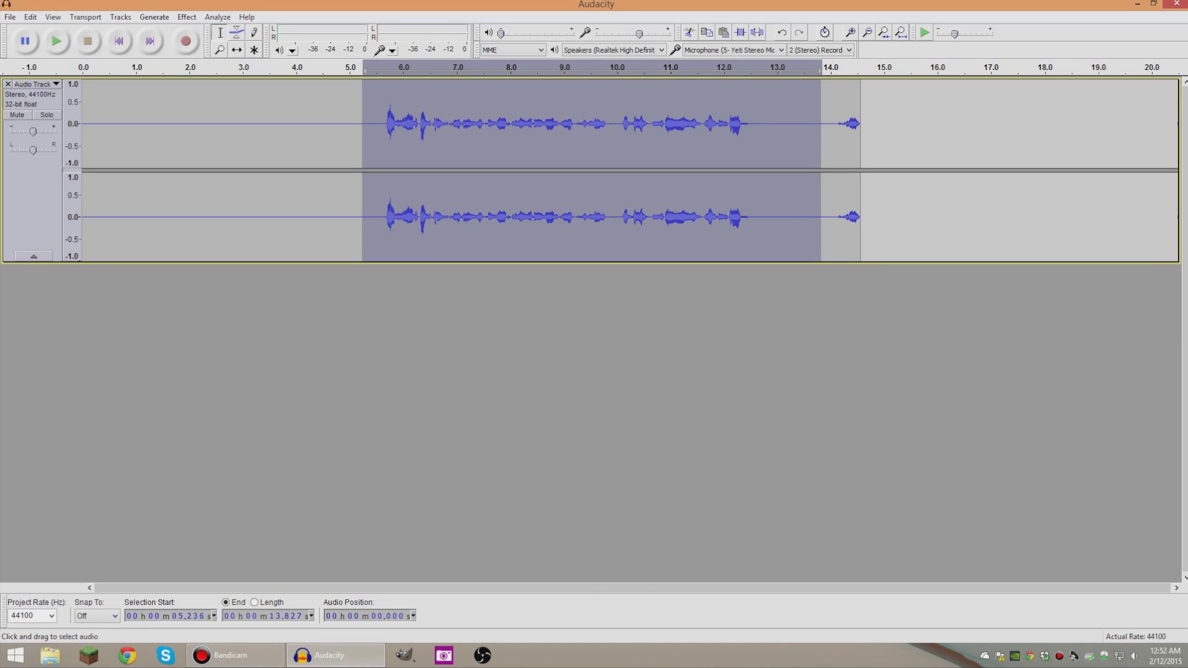
pyautogui.click(760, 123)
pyautogui.click(733, 50)
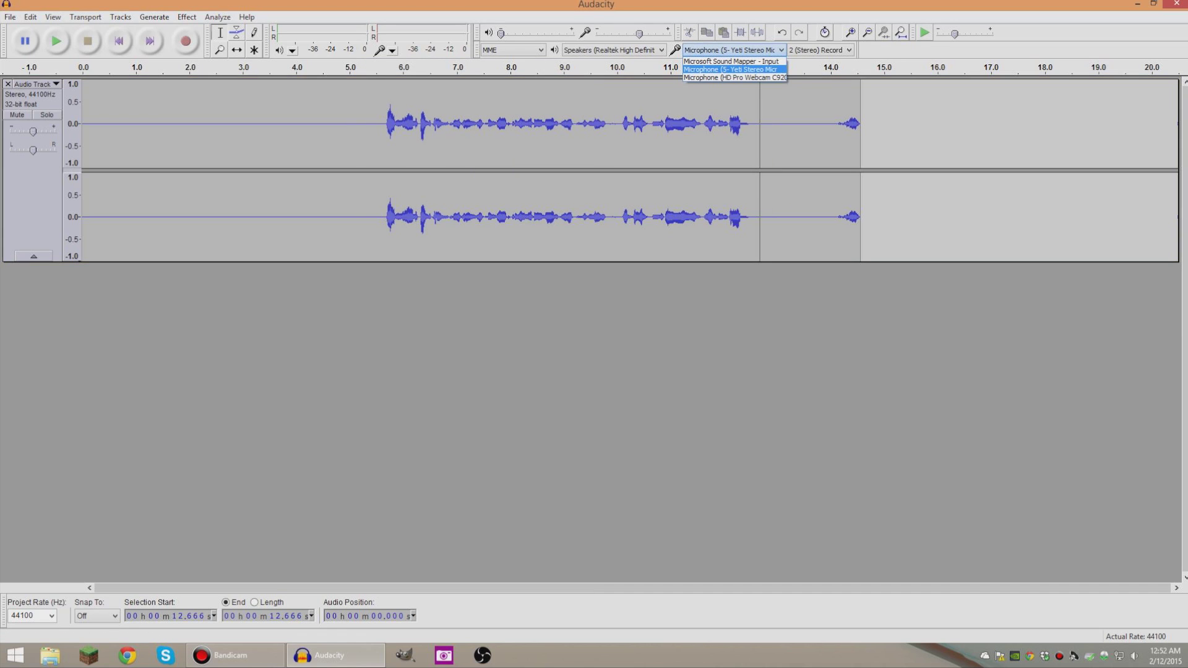
pyautogui.click(733, 62)
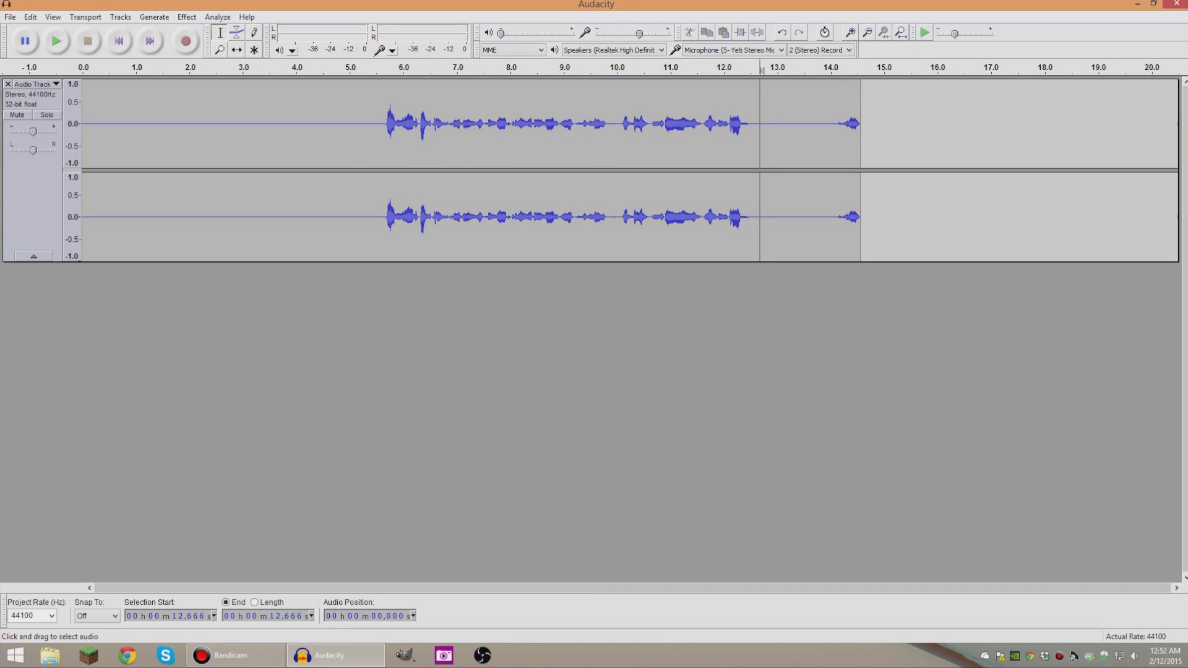
# - Normalize the whole clip to -1.0 dB
pyautogui.click(187, 16)
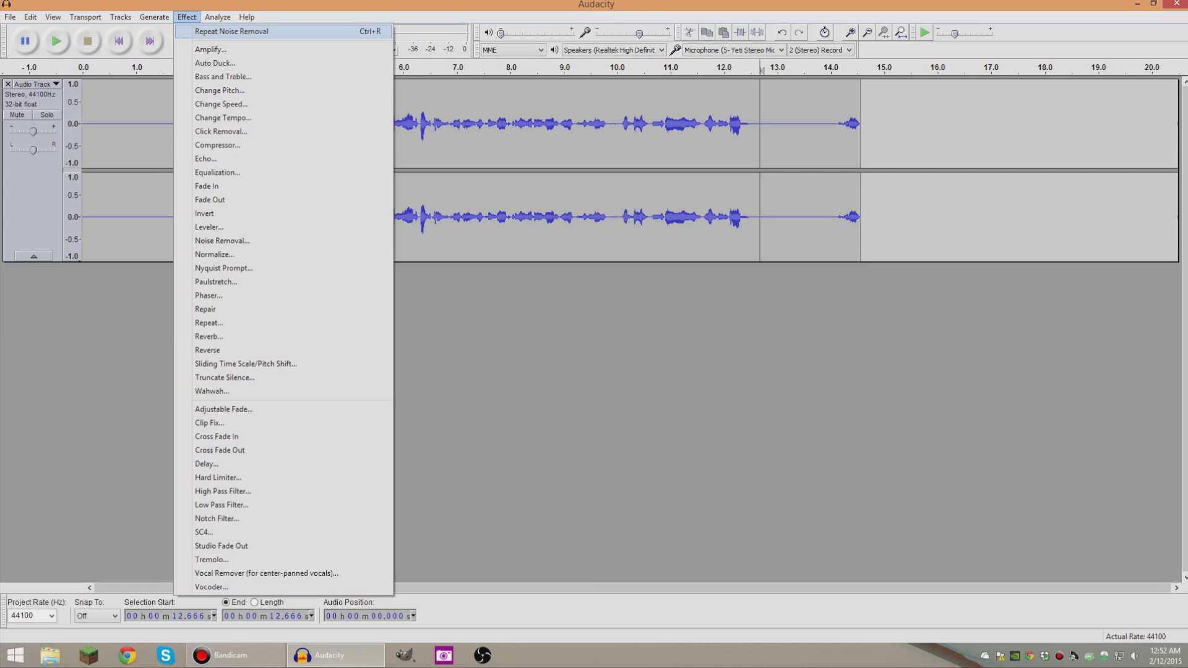
pyautogui.click(214, 255)
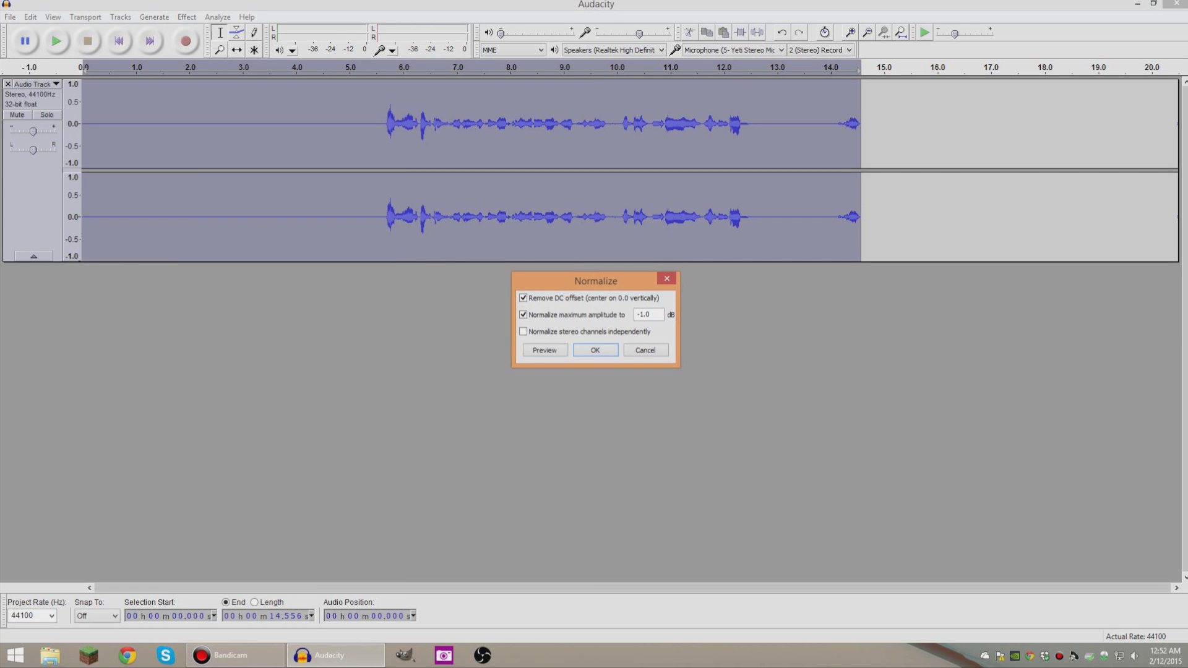
pyautogui.click(595, 351)
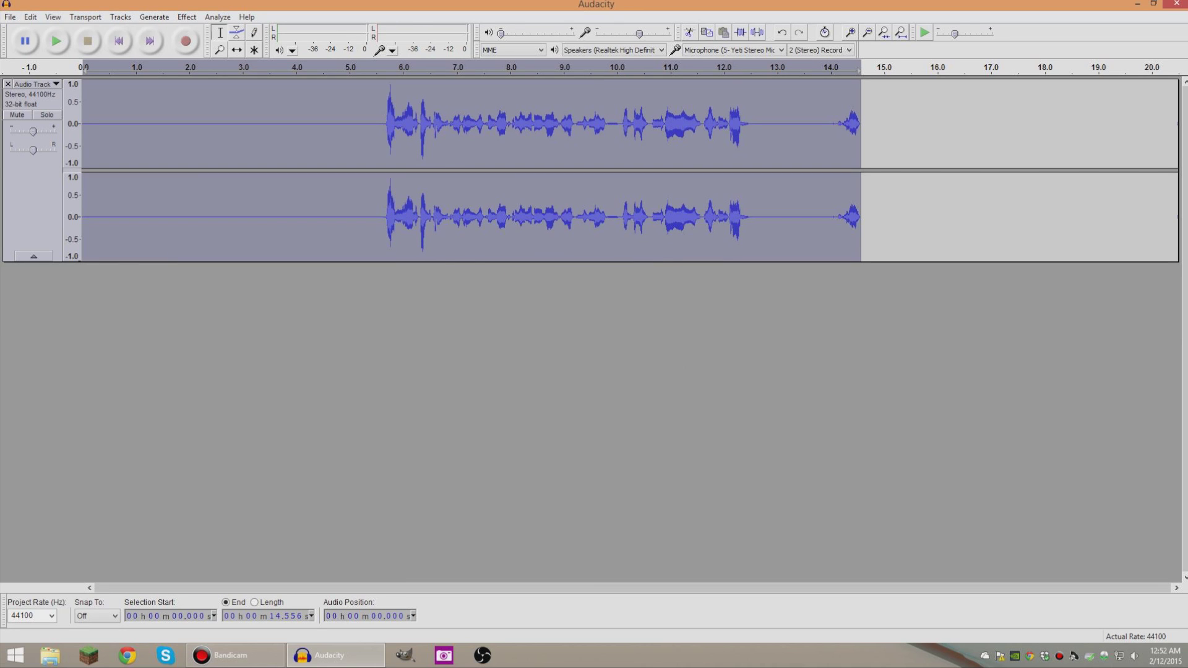
# - Compress the clip at -18 dB threshold, 2:1 ratio, with make-up gain
pyautogui.click(186, 17)
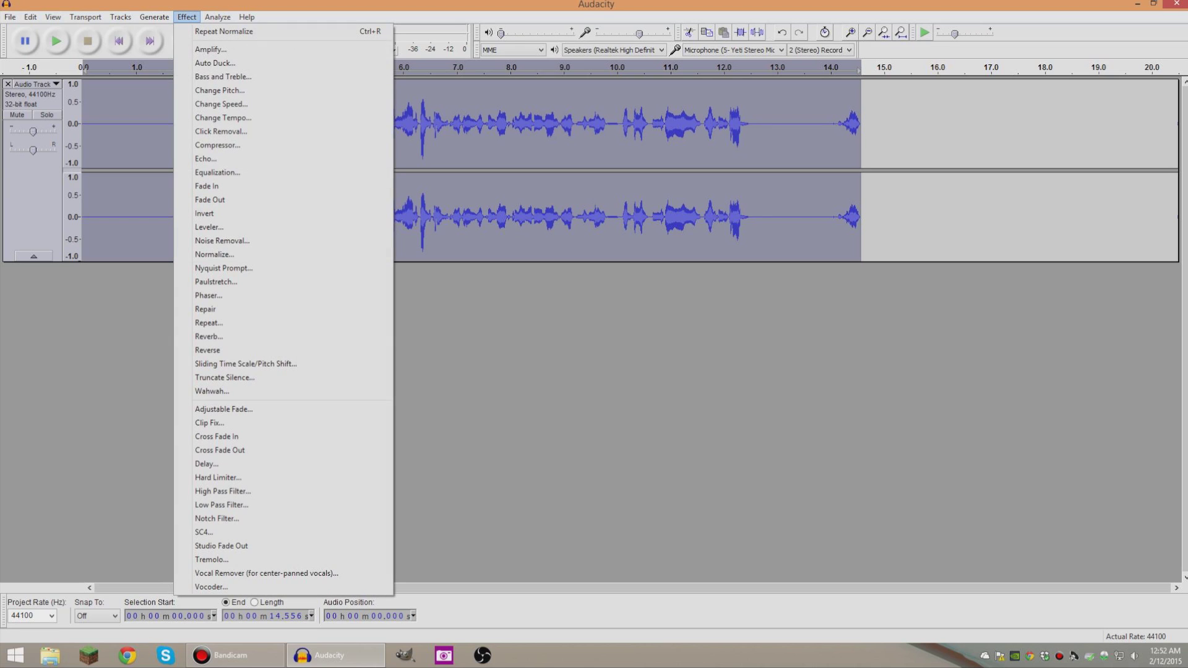
pyautogui.click(217, 145)
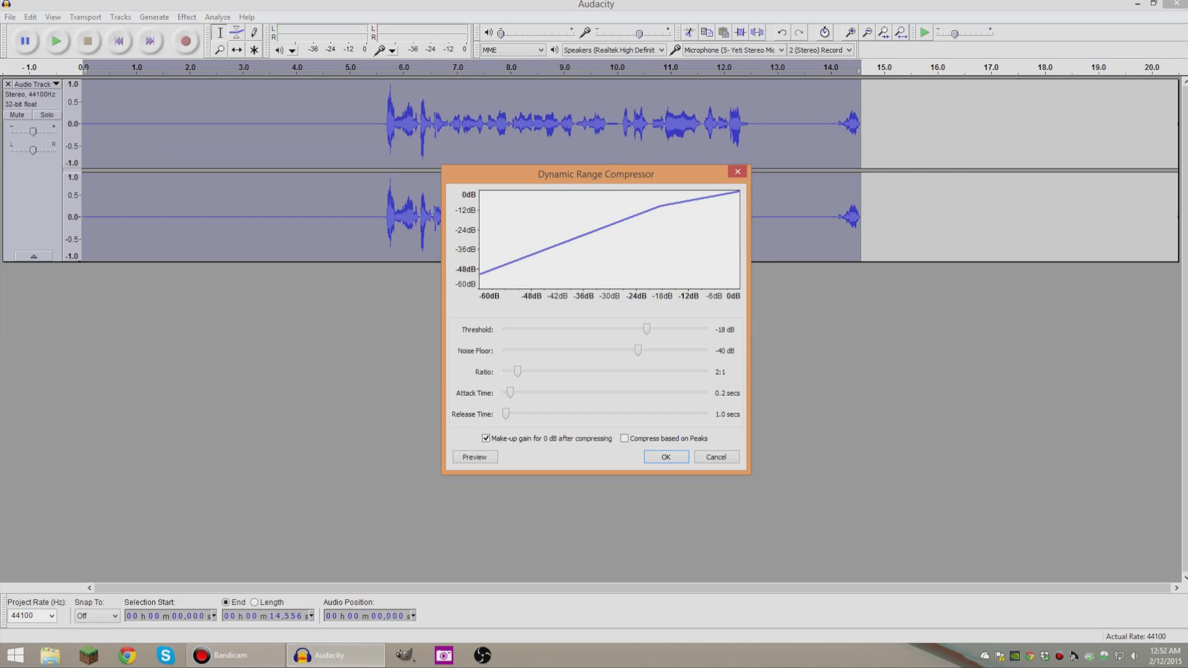
pyautogui.press('Return')
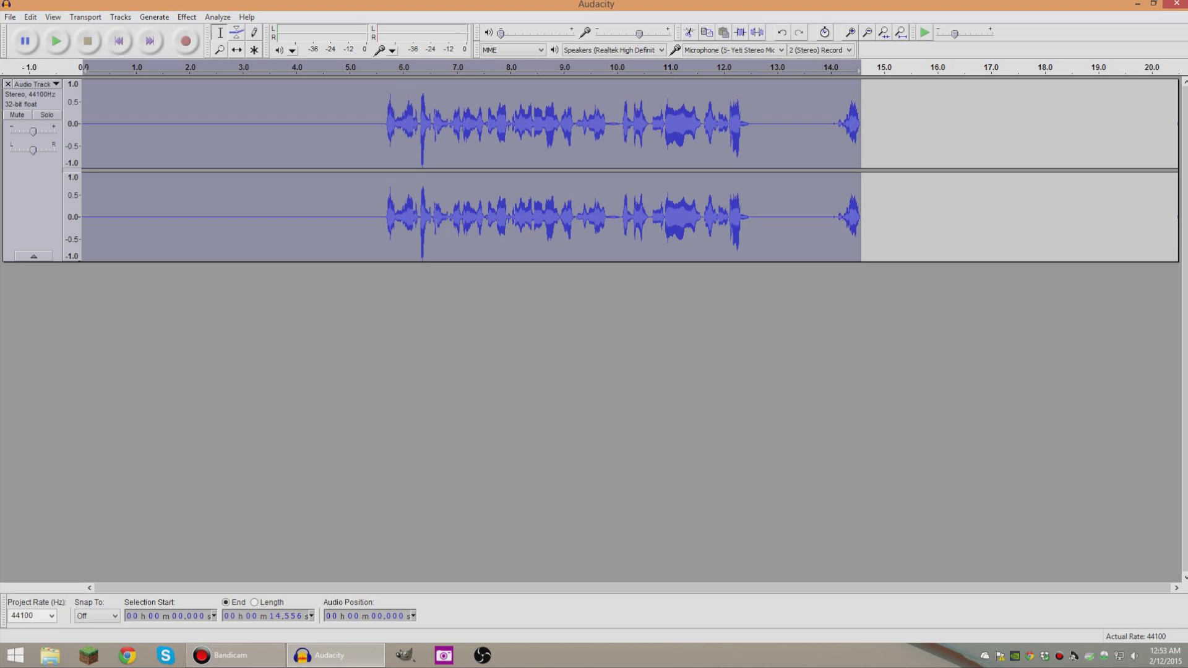
# - Apply the Treble Boost equalization curve to the clip
pyautogui.click(187, 17)
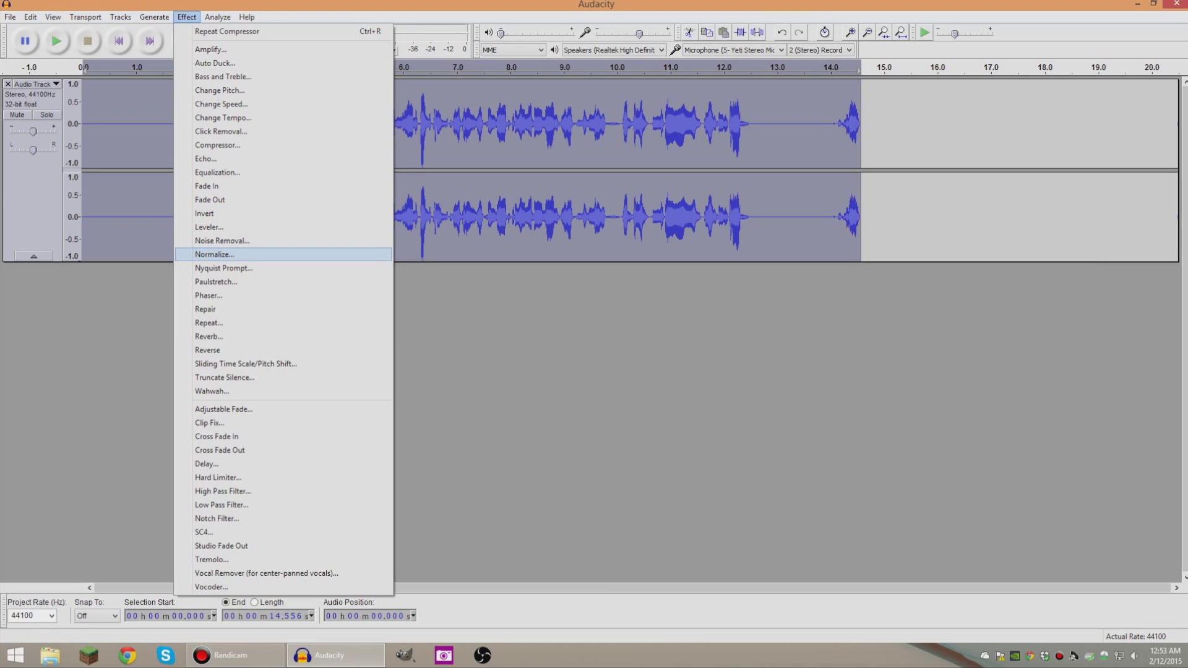
pyautogui.click(217, 172)
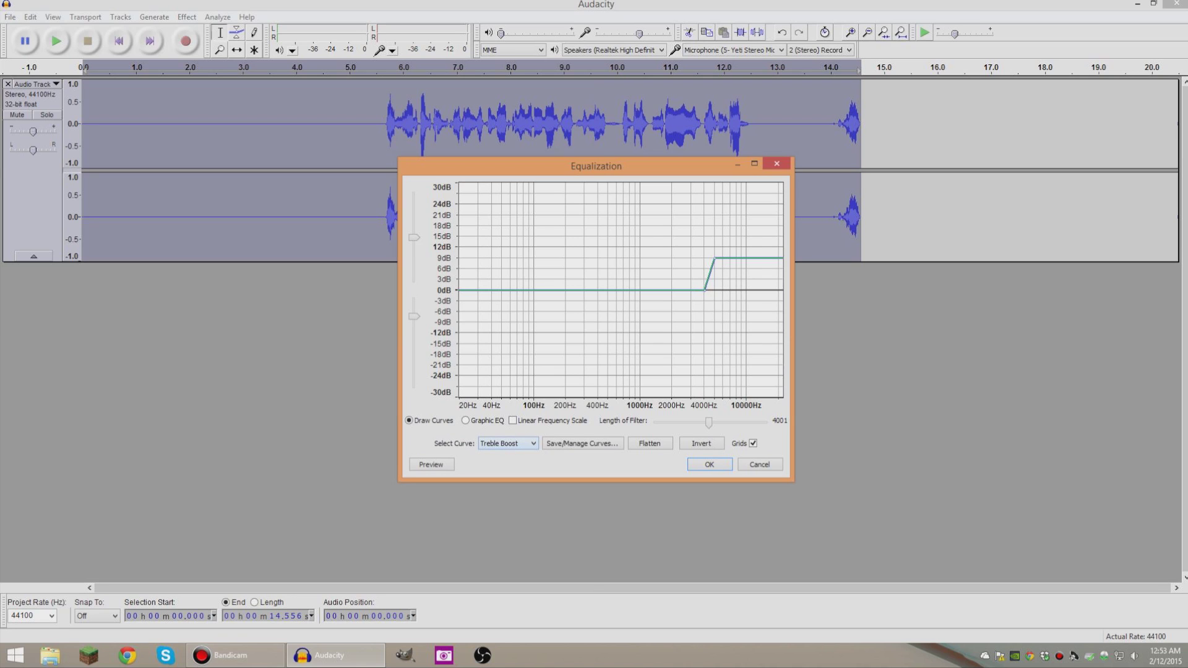
pyautogui.press('Return')
# - Apply the Bass Boost equalization curve to the clip
pyautogui.click(186, 17)
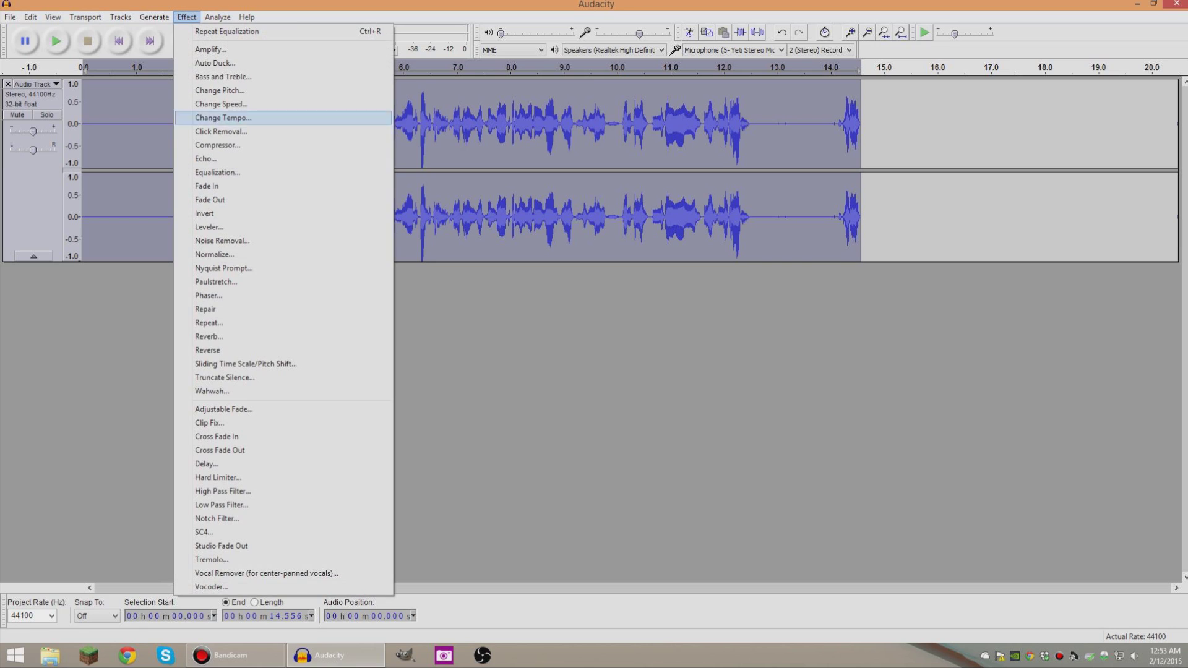
pyautogui.click(217, 172)
pyautogui.click(507, 443)
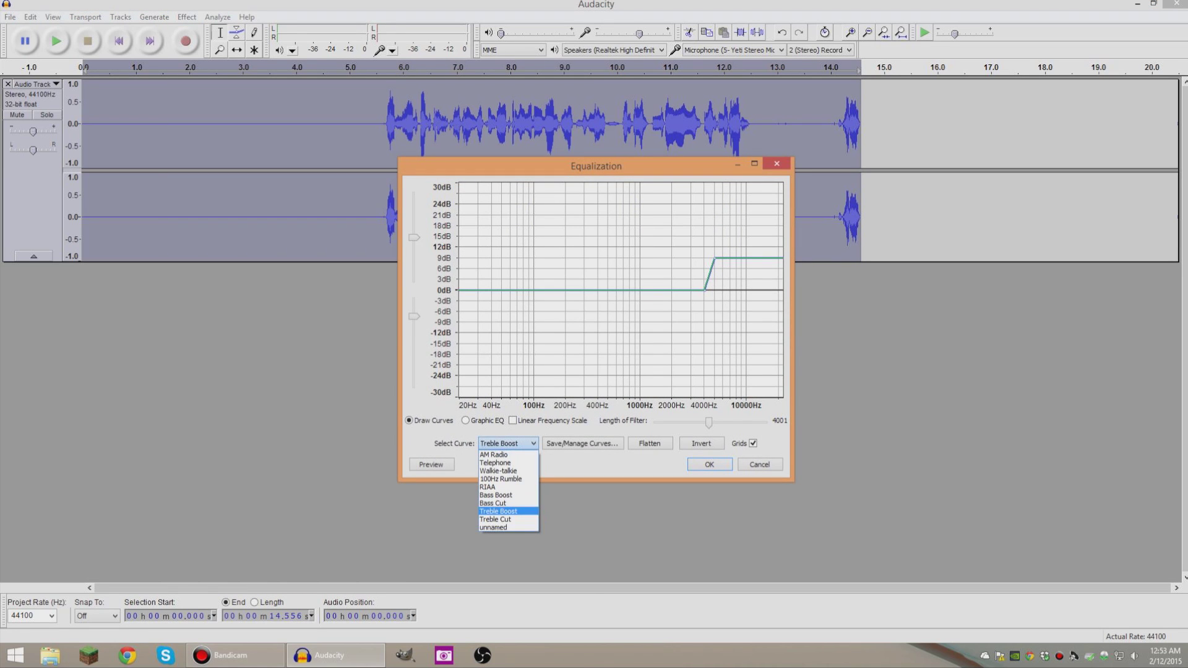
pyautogui.click(496, 495)
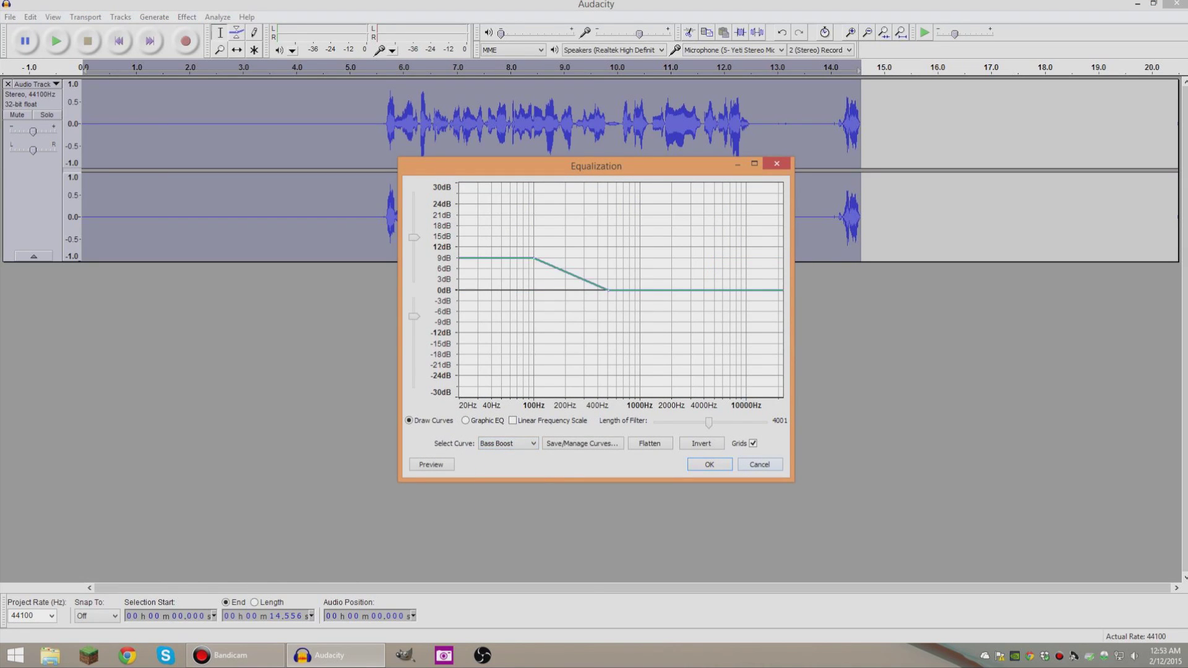
pyautogui.press('Return')
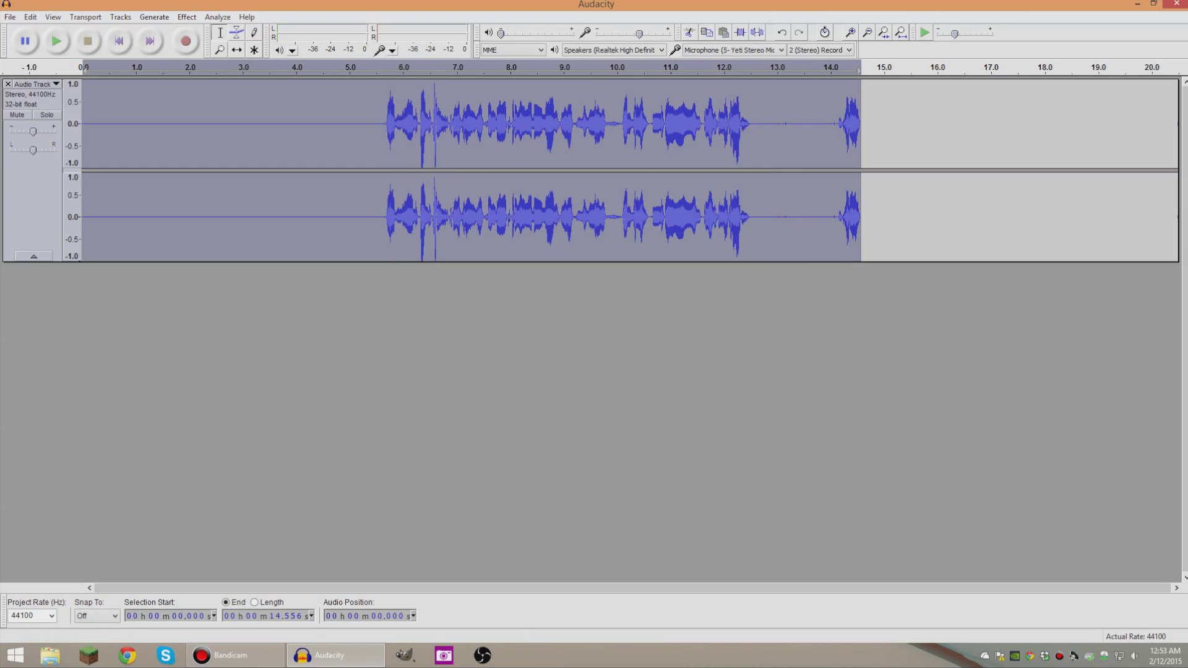
# - Normalize the clip with the default -1.0 dB settings
pyautogui.click(187, 16)
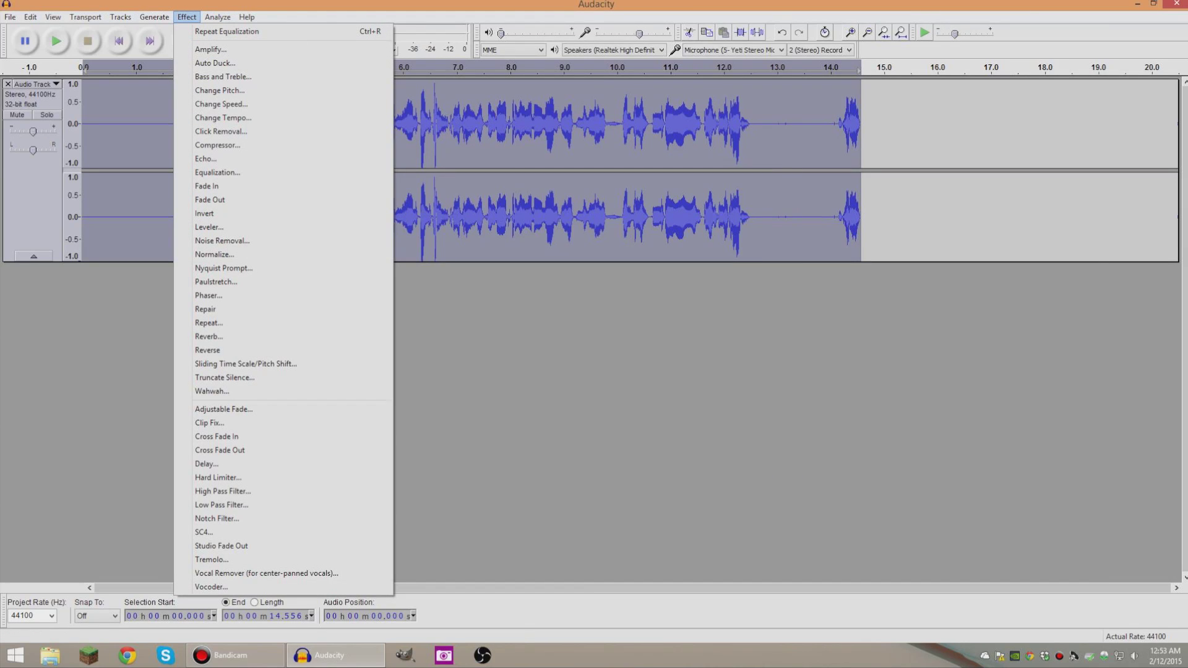
pyautogui.click(214, 254)
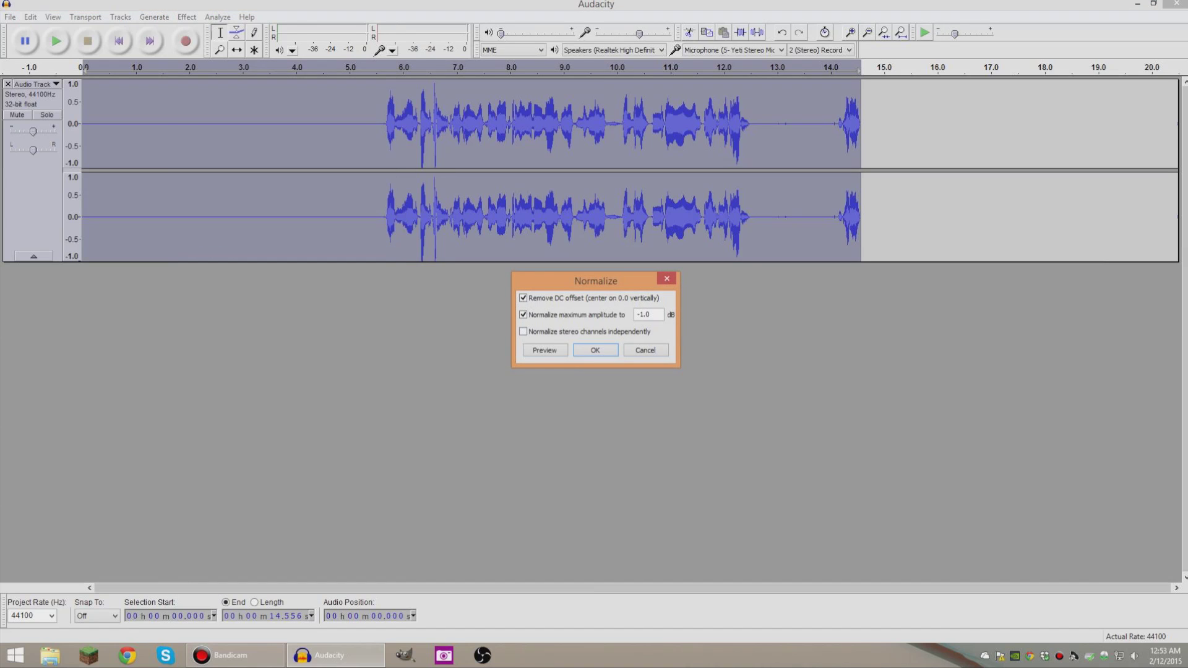
pyautogui.press('Return')
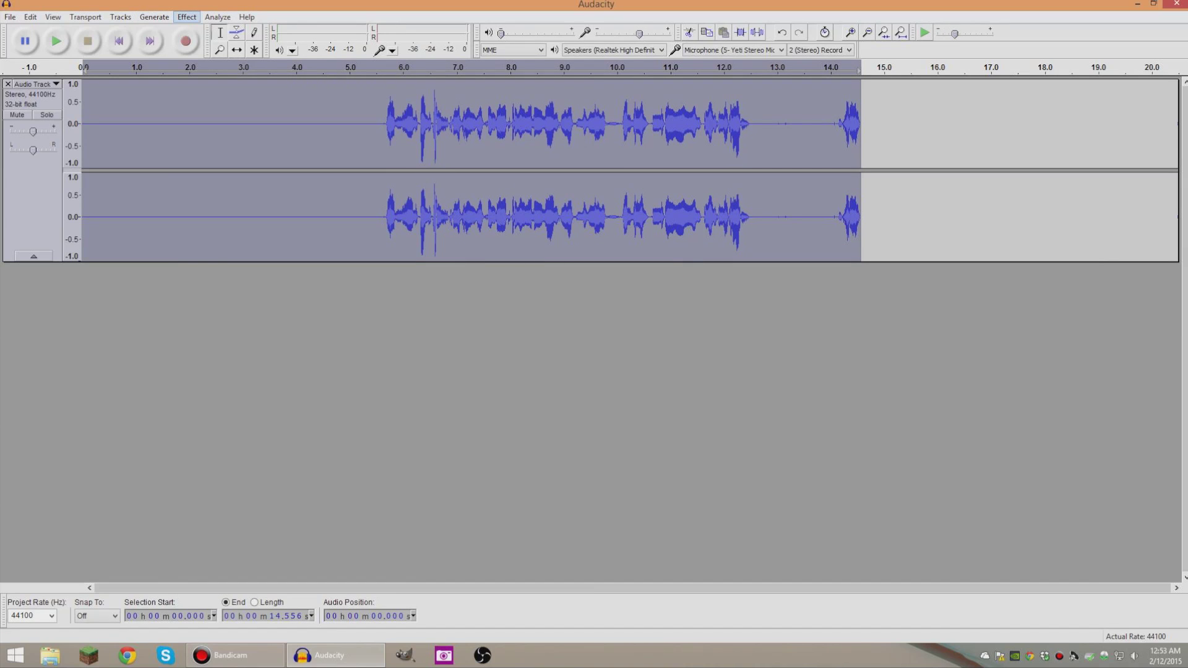
# - Apply the Hard Limiter with a -4 dB limit
pyautogui.click(186, 17)
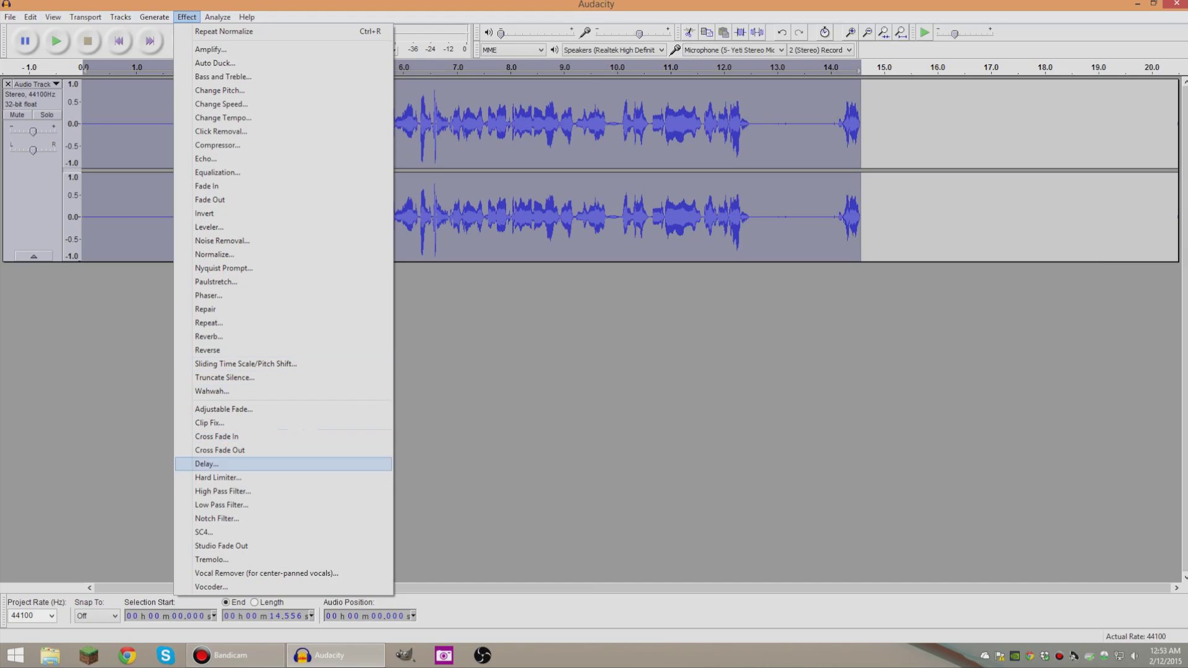
pyautogui.click(217, 477)
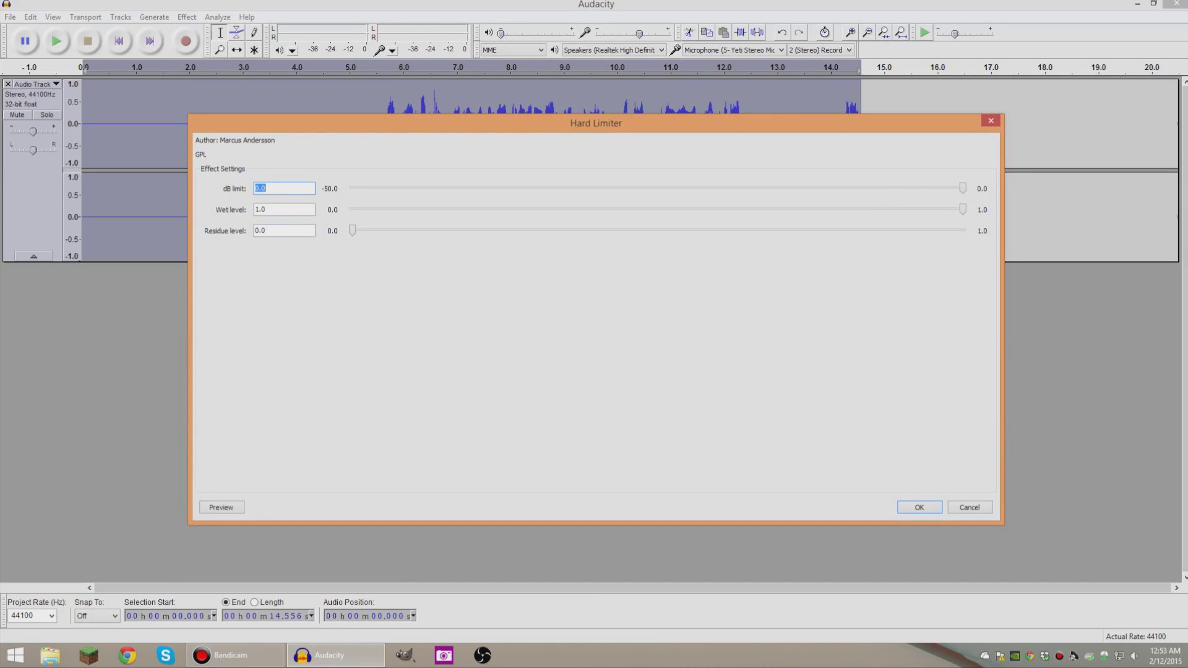
pyautogui.write('-4')
pyautogui.press('Return')
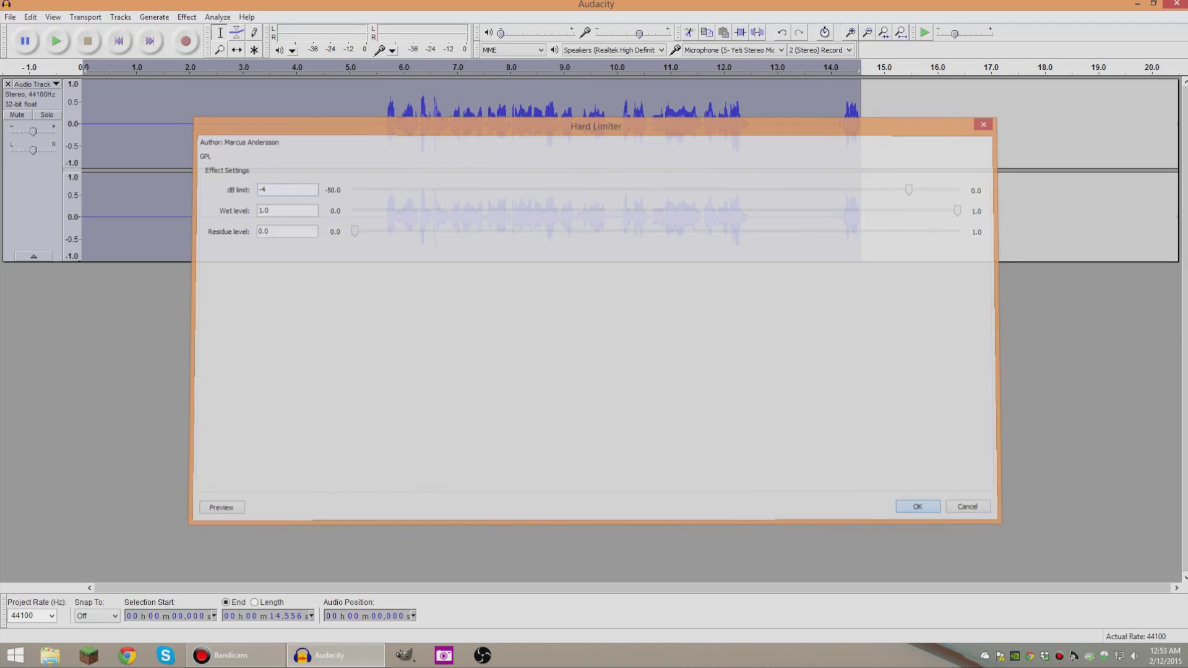
# - Normalize the limited clip again to -1.0 dB
pyautogui.click(187, 17)
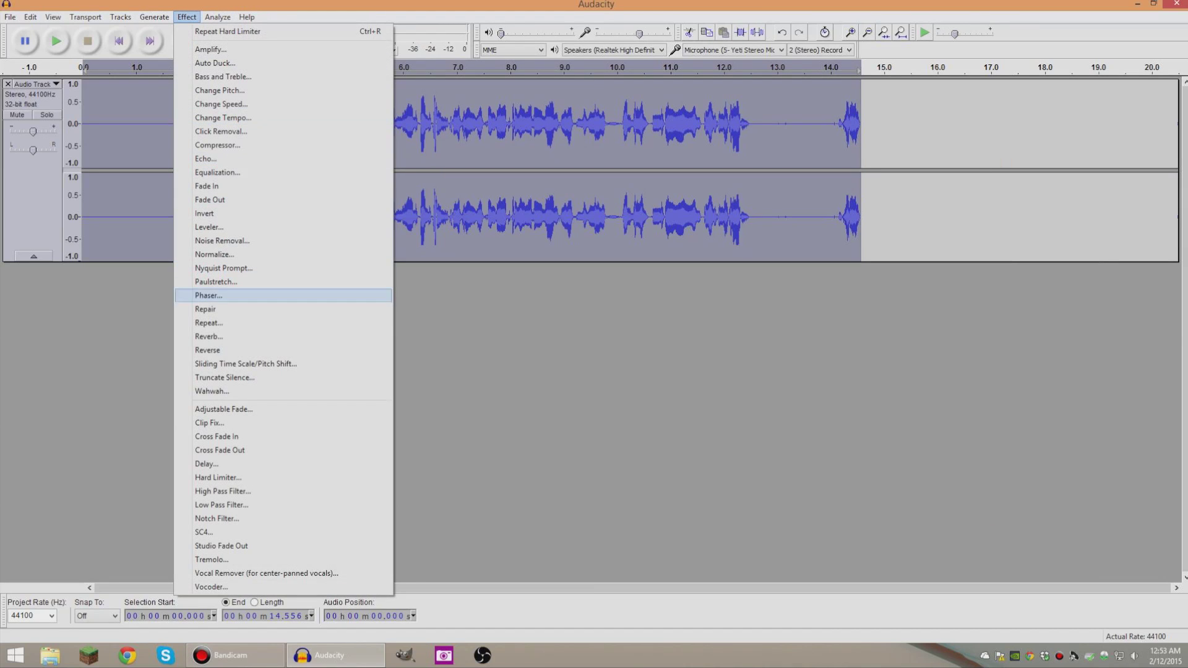
pyautogui.press('Return')
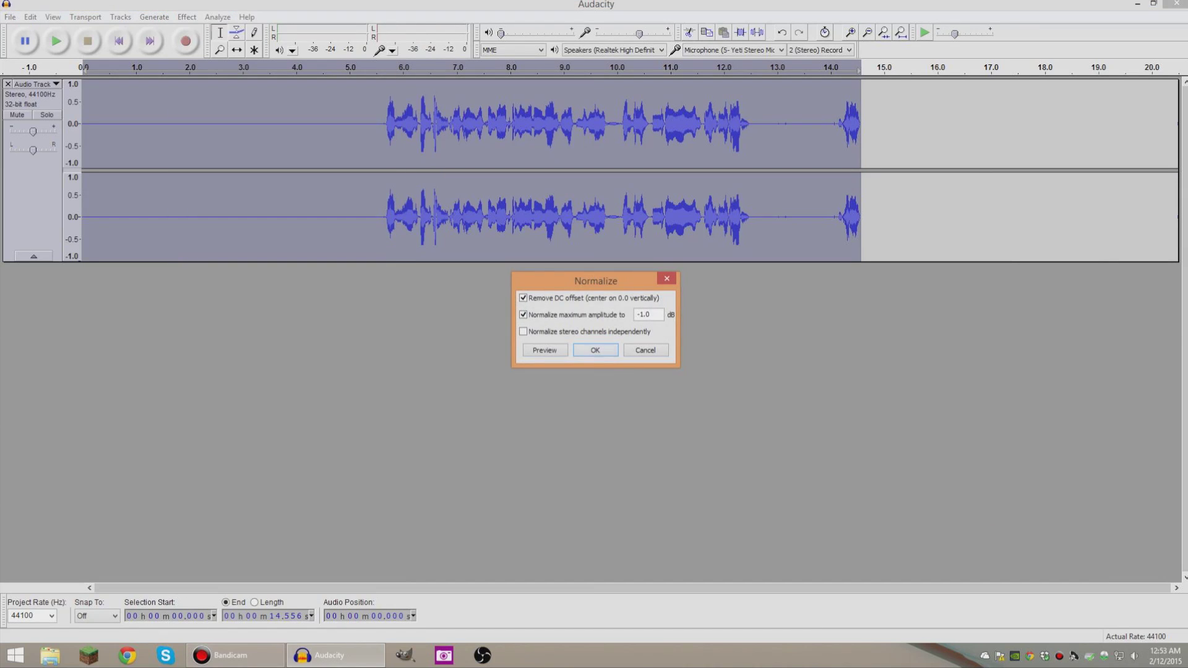
pyautogui.press('Return')
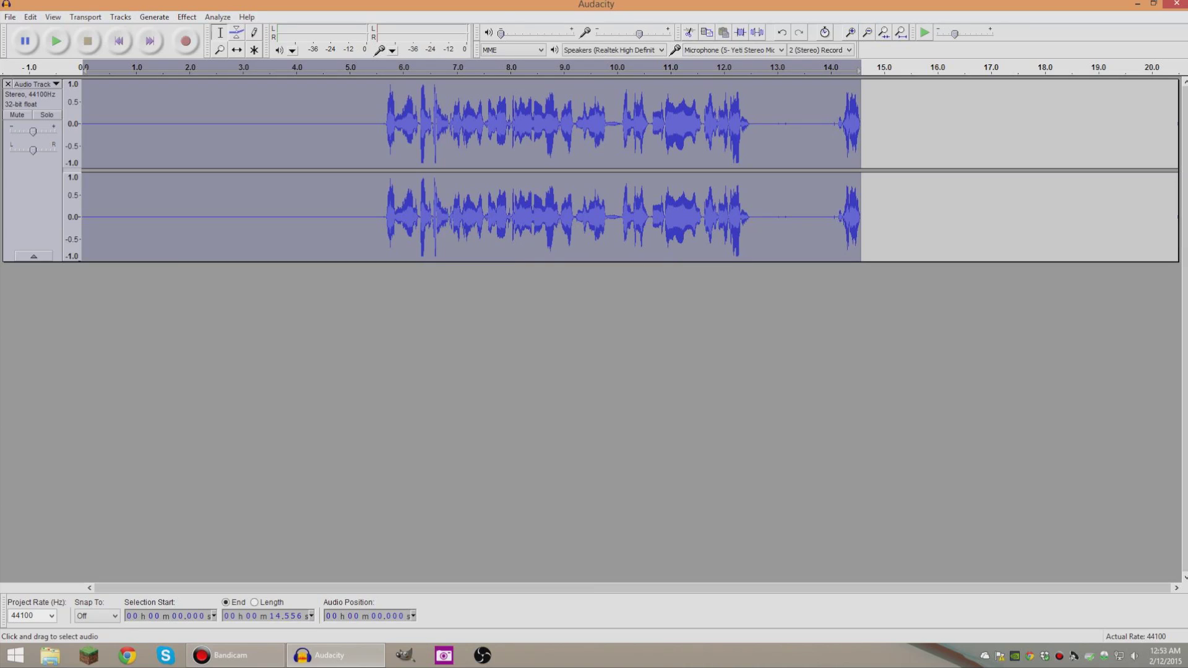
pyautogui.press('space')
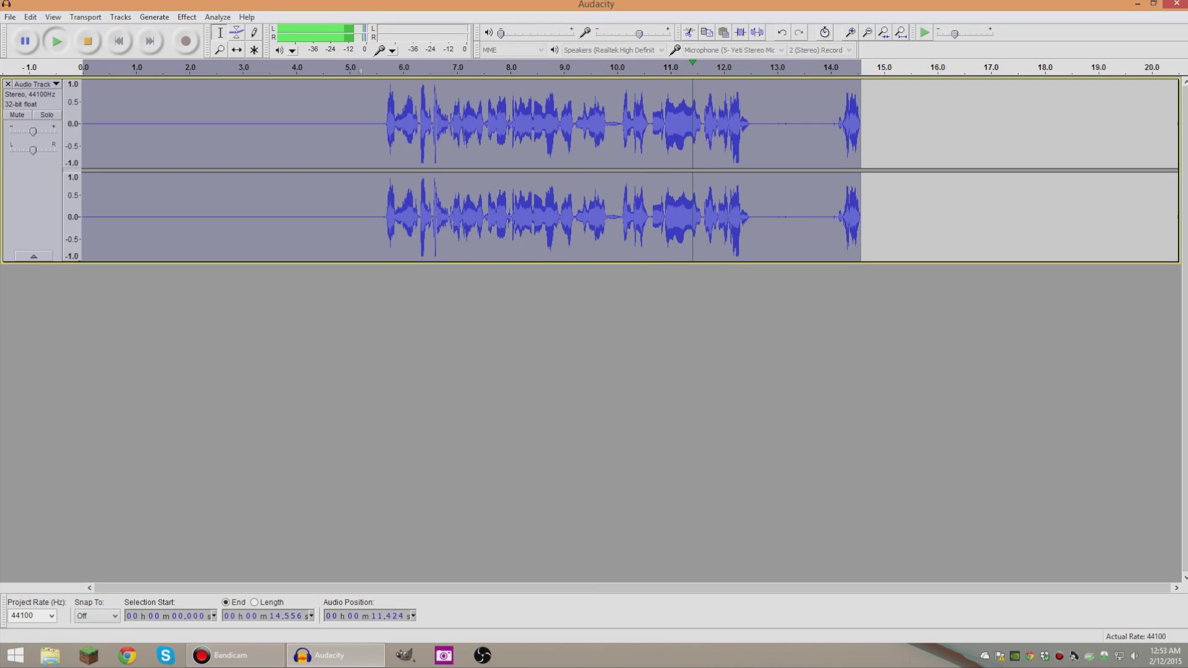
pyautogui.click(88, 41)
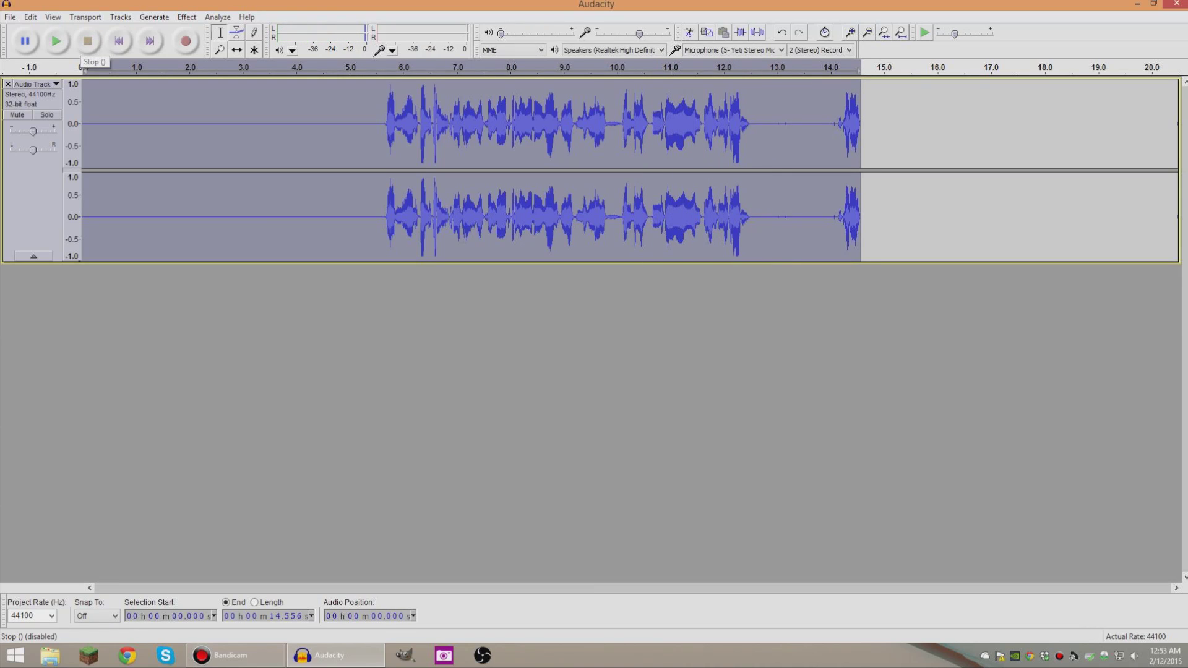